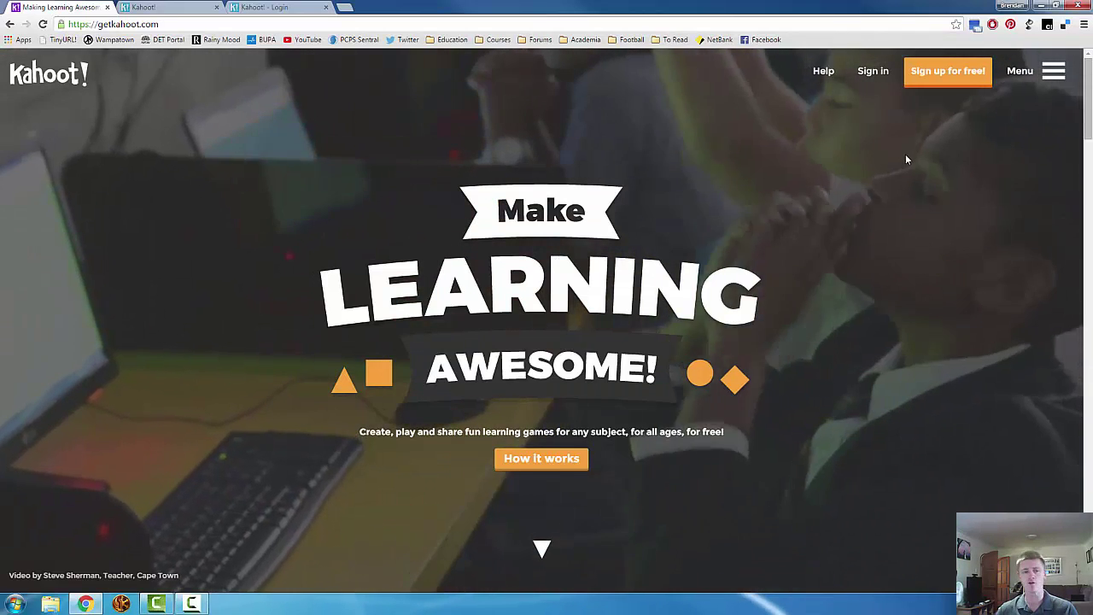
# Step: Sign in to the Kahoot! account with the username and password
pyautogui.click(873, 71)
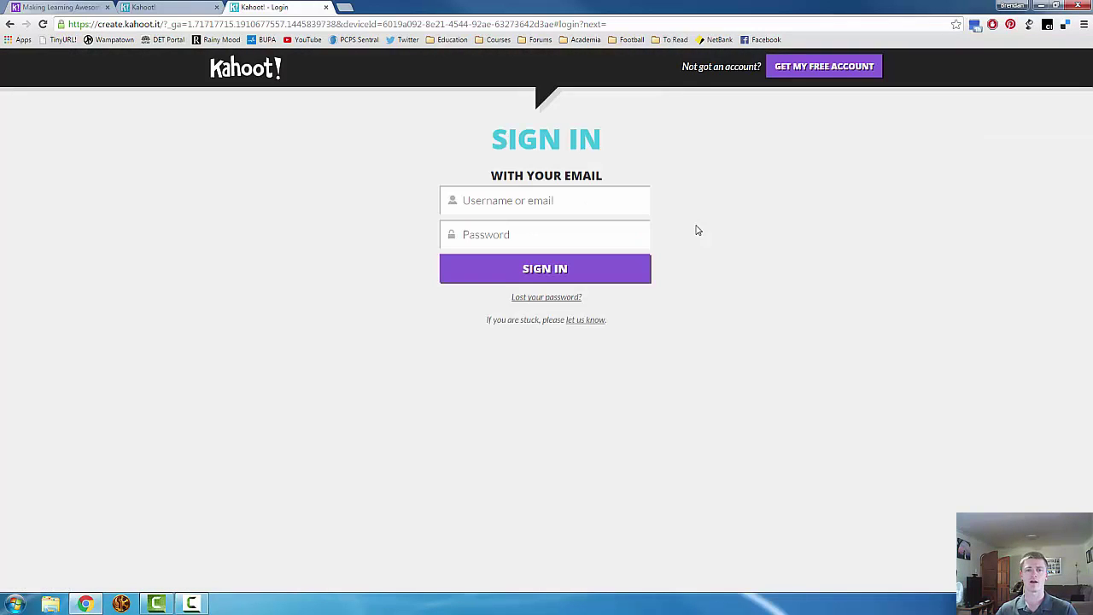
pyautogui.click(541, 198)
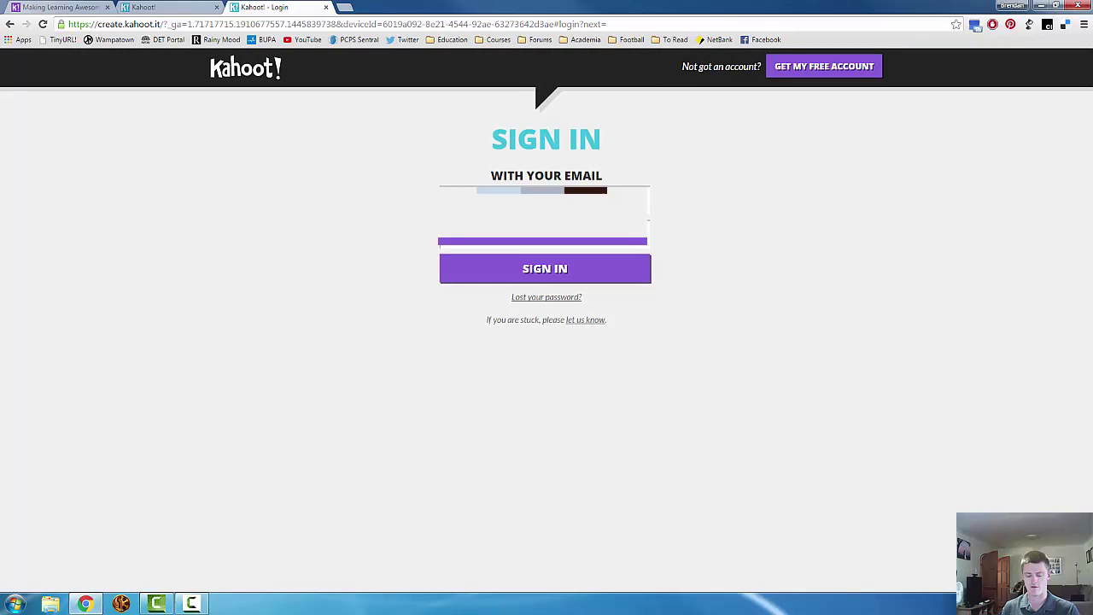
pyautogui.press('Return')
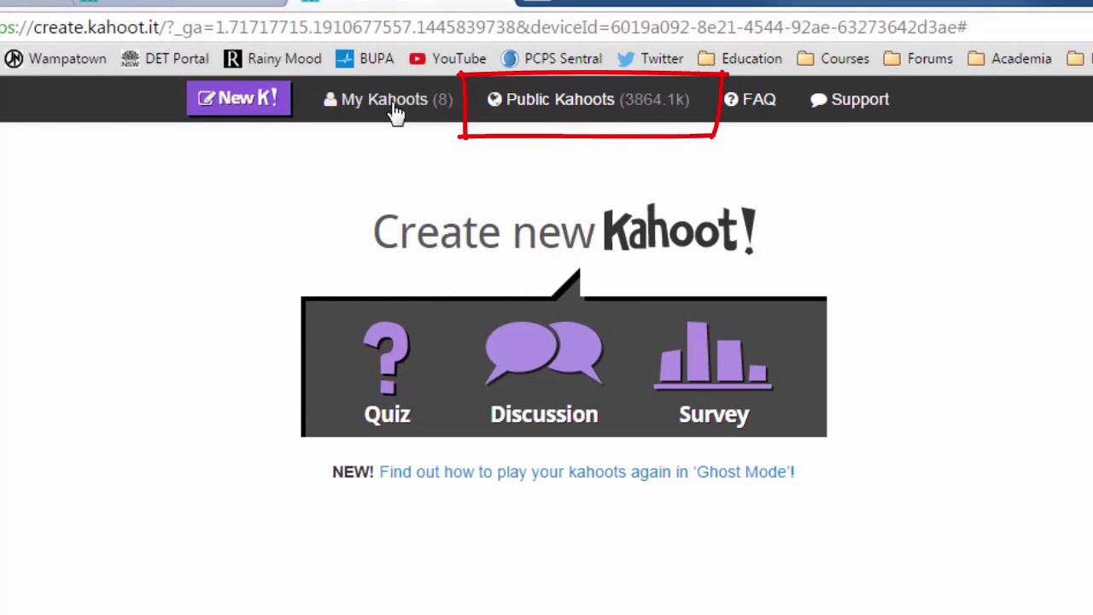
# Step: Search public kahoots for 'math', filtered to the School audience and Quiz type
pyautogui.click(564, 113)
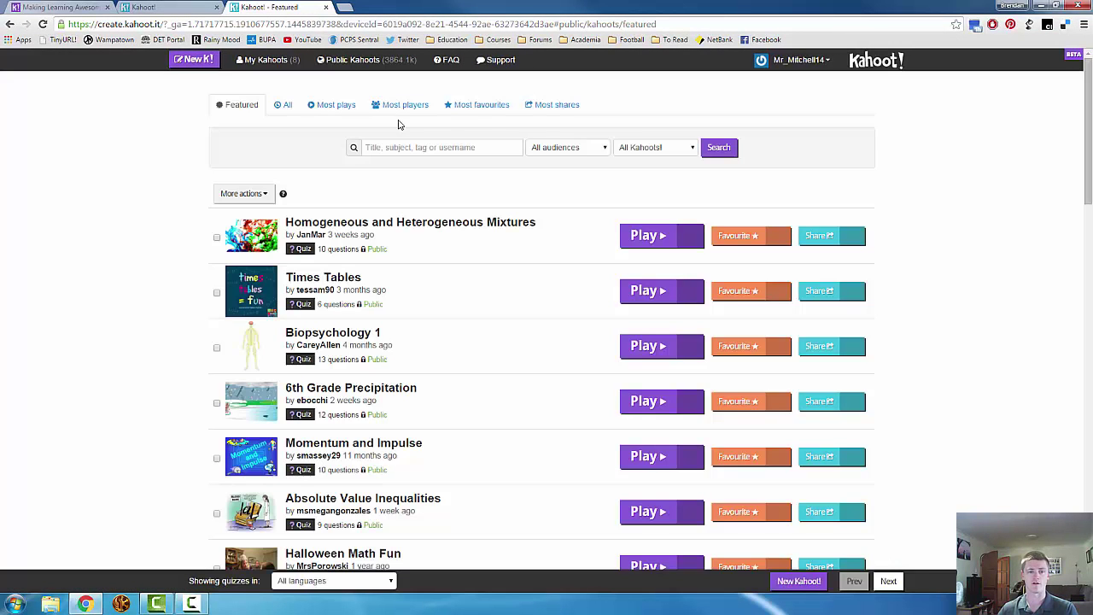
pyautogui.click(444, 146)
pyautogui.write('maths')
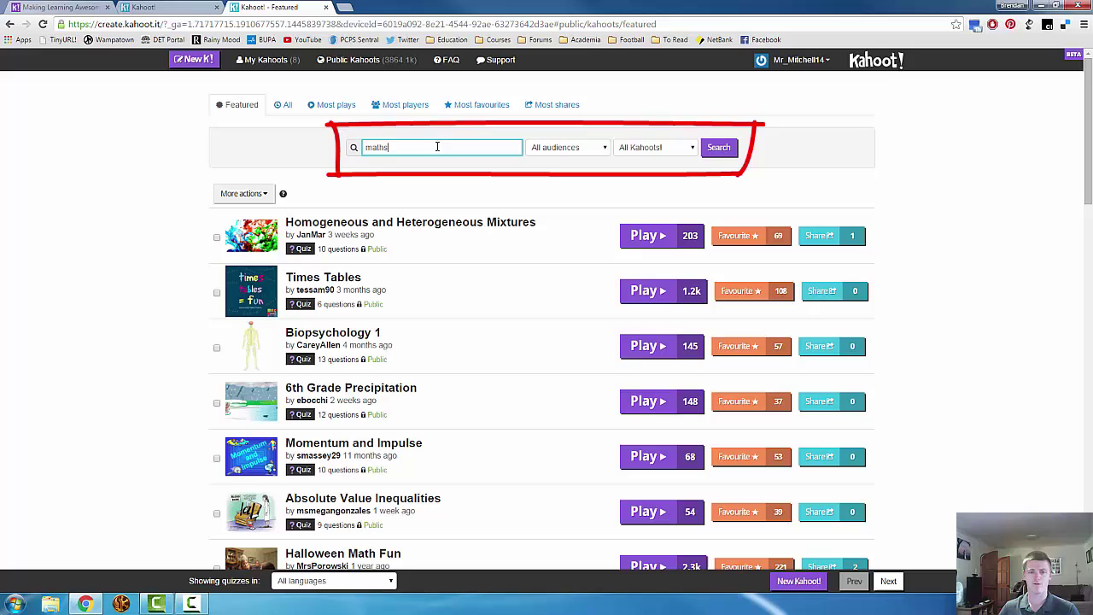
pyautogui.click(591, 154)
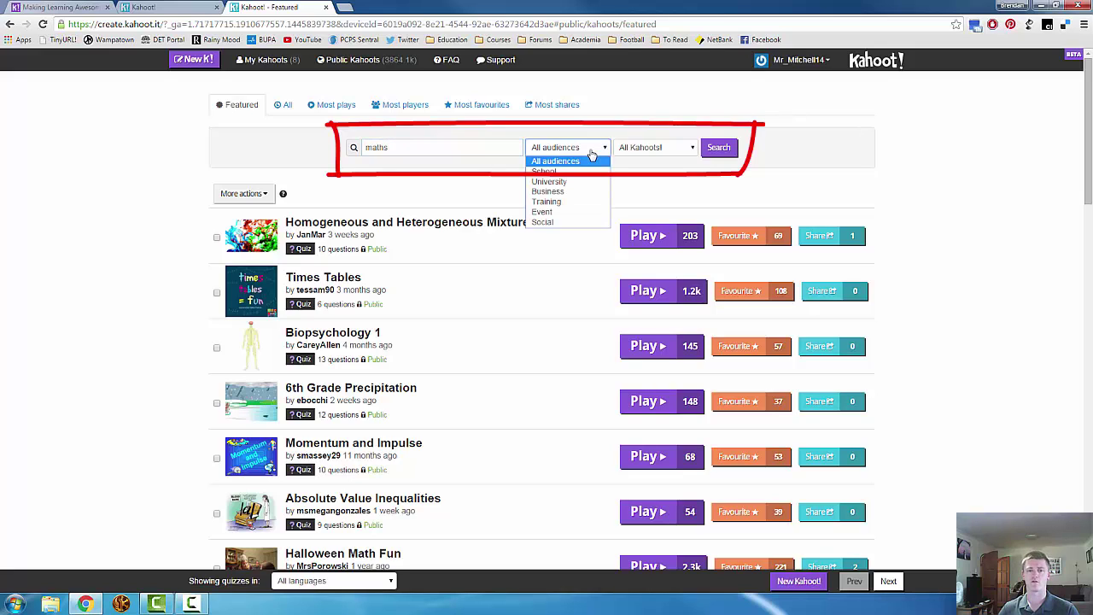
pyautogui.click(545, 171)
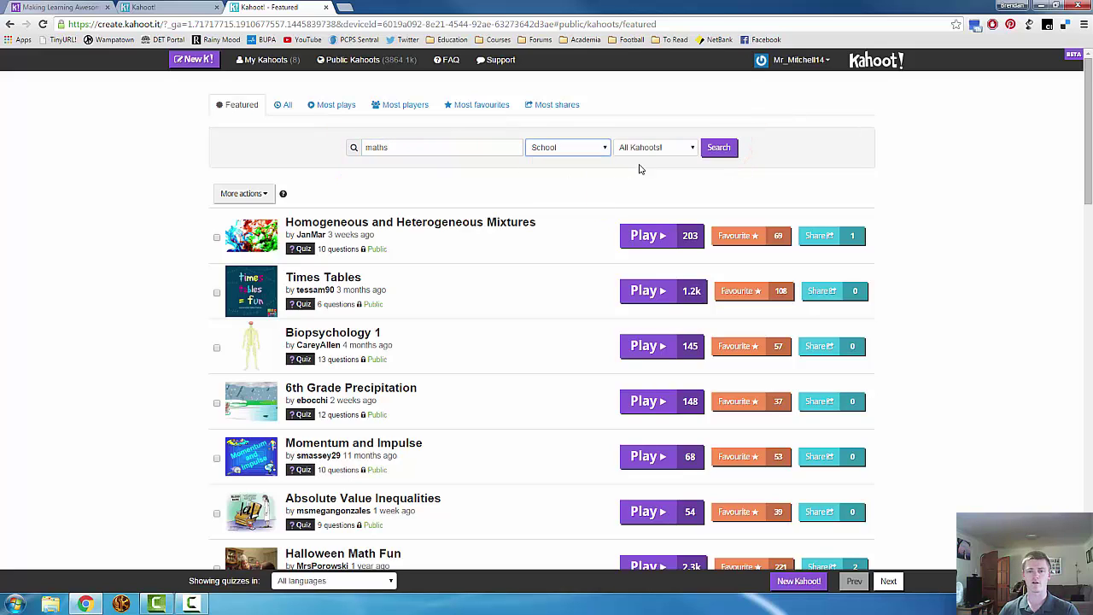
pyautogui.click(676, 149)
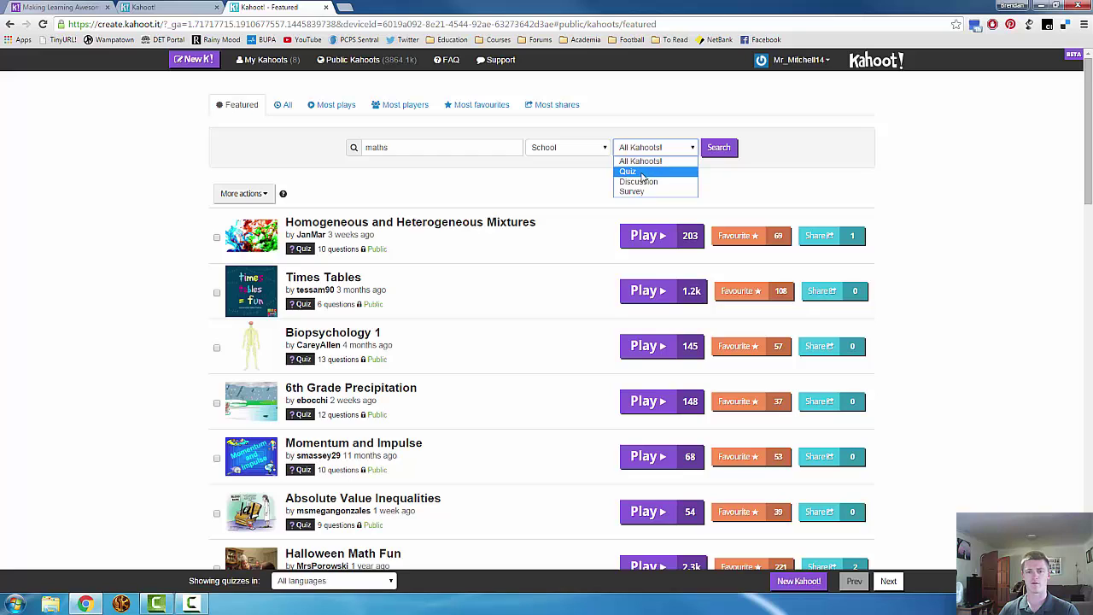
pyautogui.click(642, 173)
pyautogui.click(720, 150)
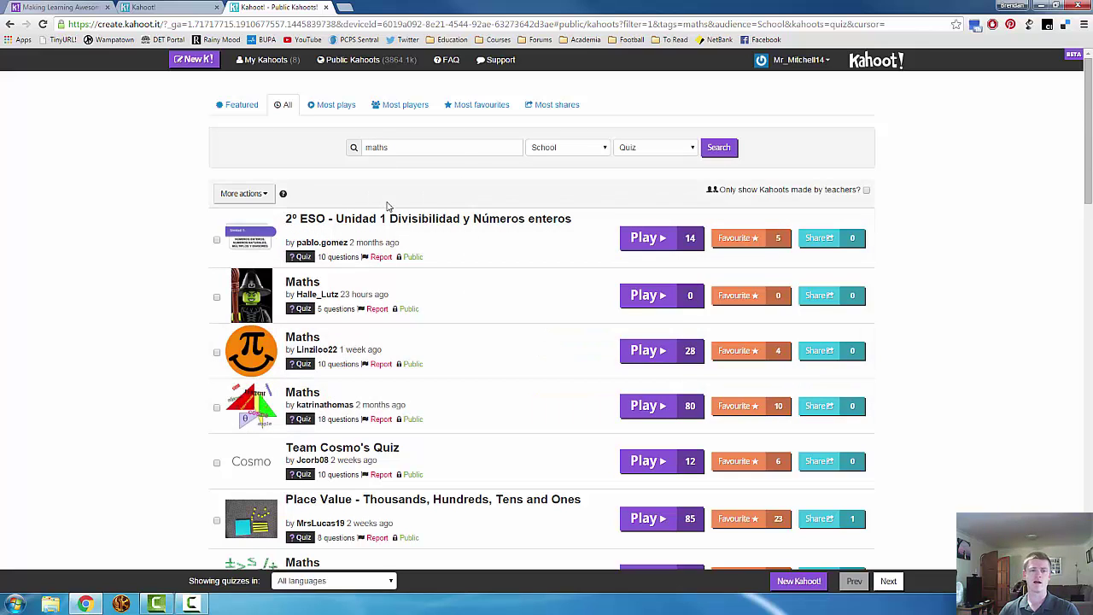
# Step: Narrow the maths results to English-language quizzes
pyautogui.moveTo(401, 227)
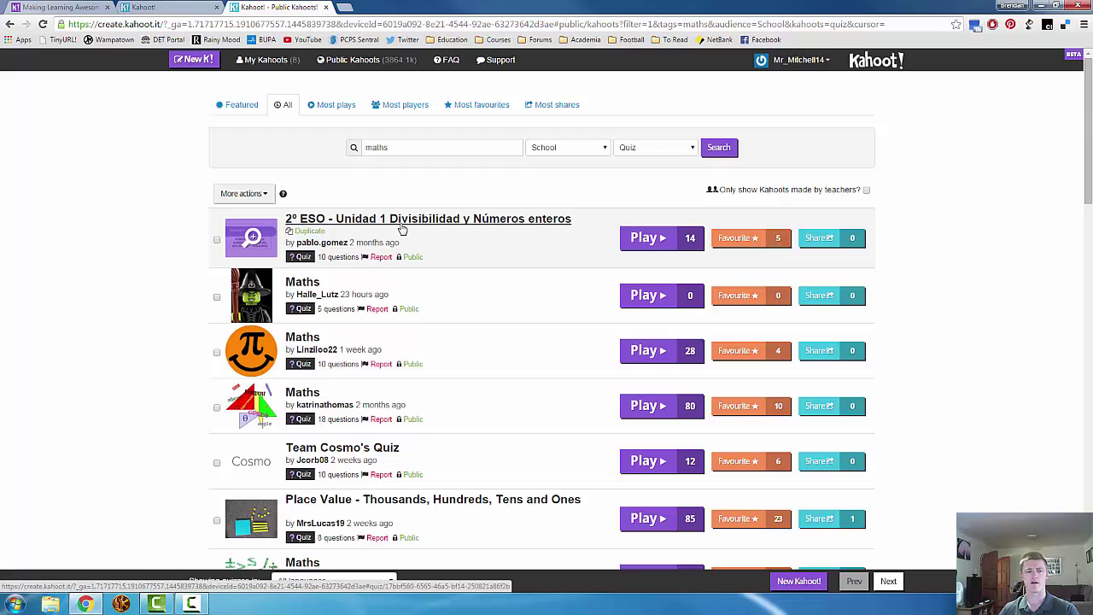
pyautogui.click(333, 581)
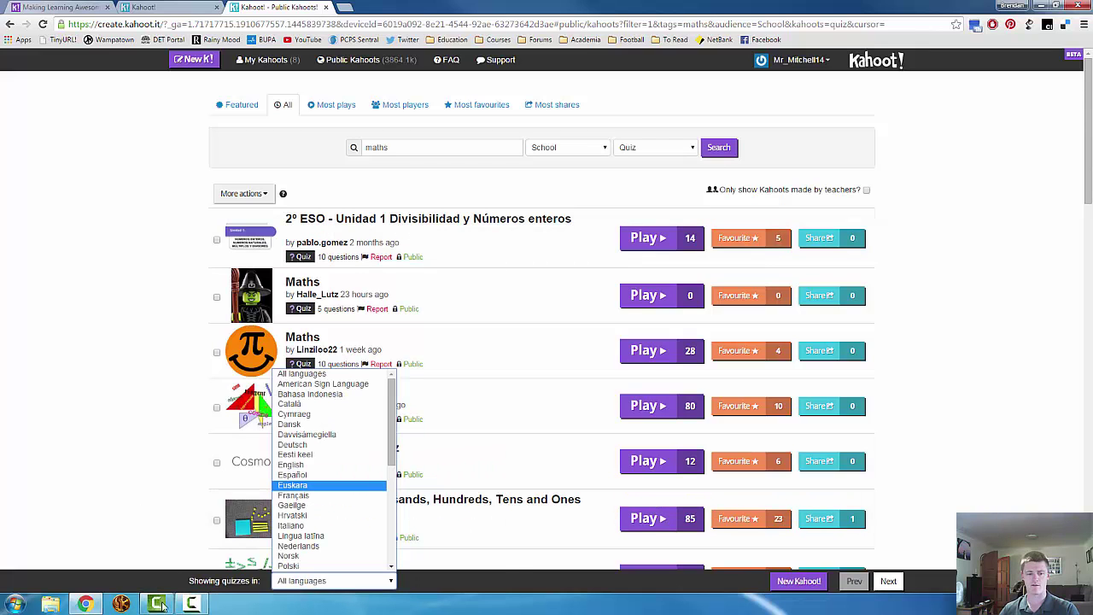
pyautogui.click(338, 583)
pyautogui.click(337, 583)
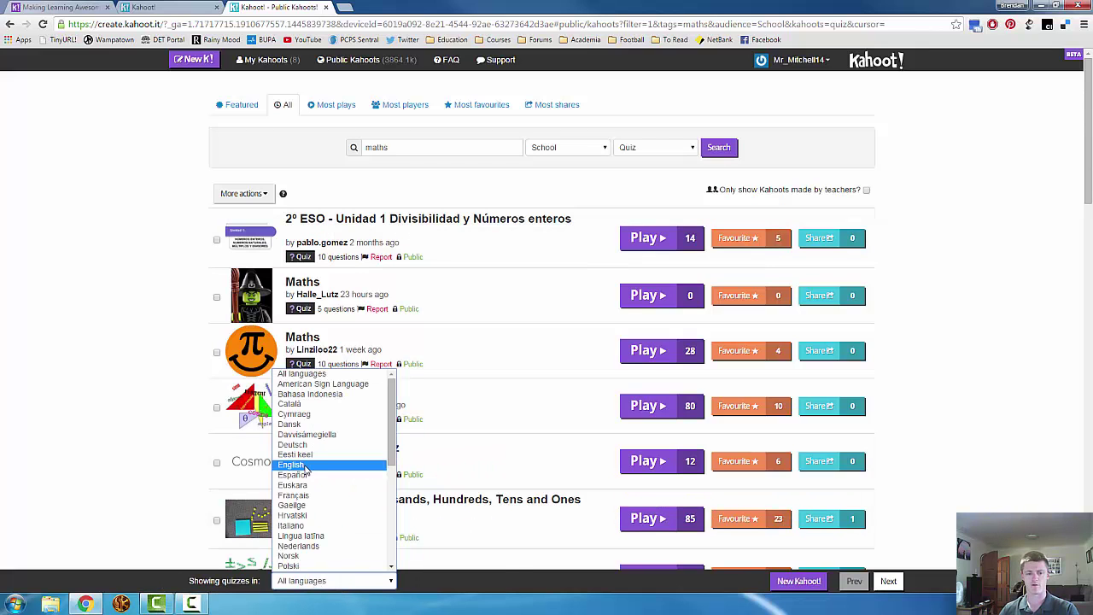
pyautogui.click(304, 465)
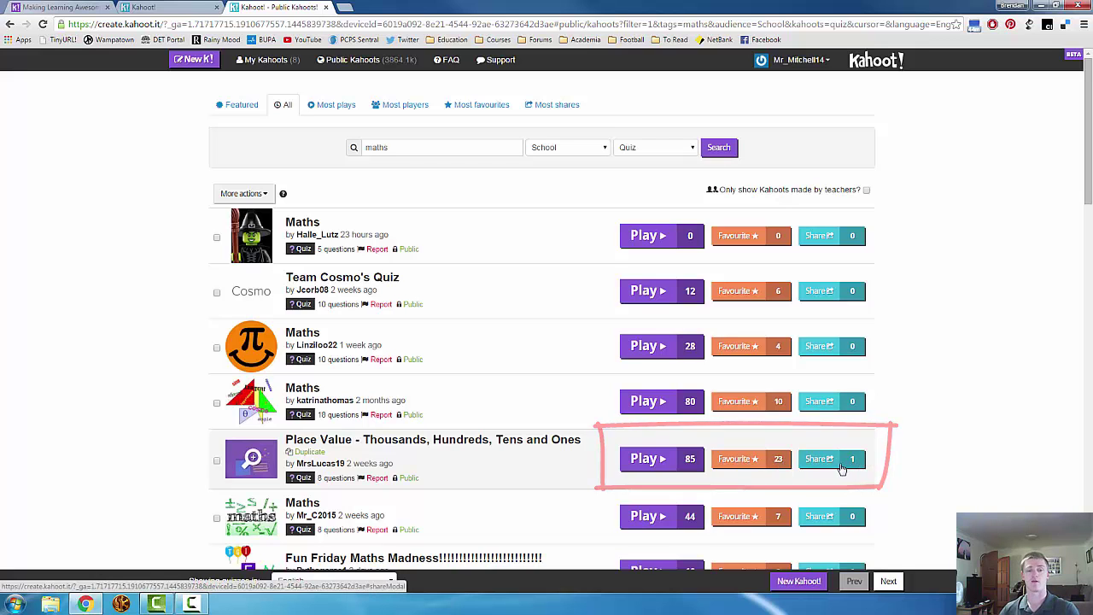
pyautogui.click(495, 439)
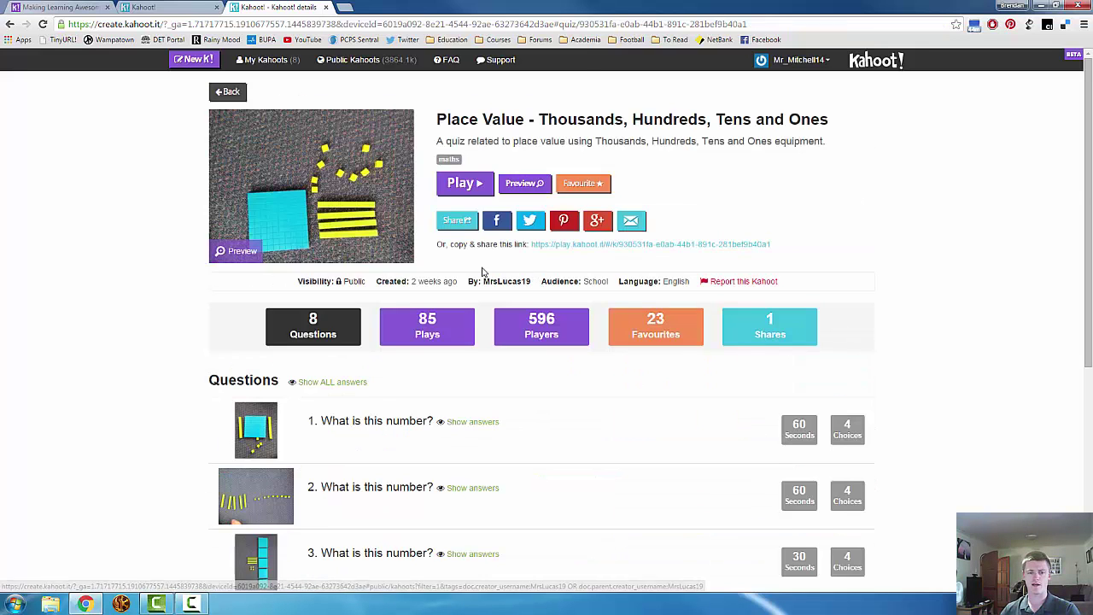
pyautogui.scroll(-3, 485, 272)
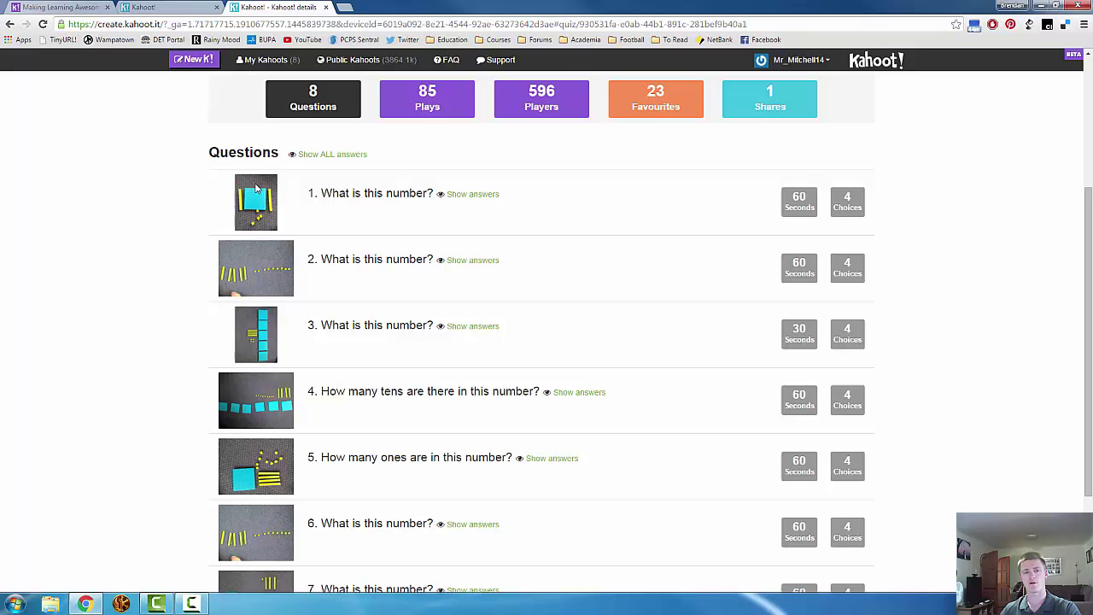
pyautogui.scroll(-2, 255, 256)
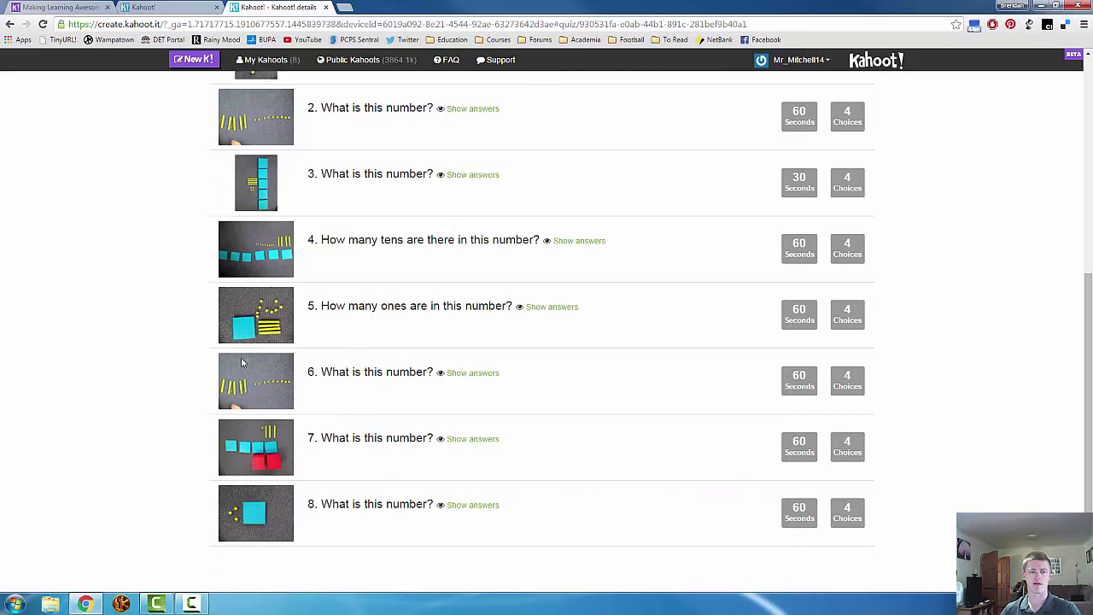
pyautogui.scroll(5, 241, 363)
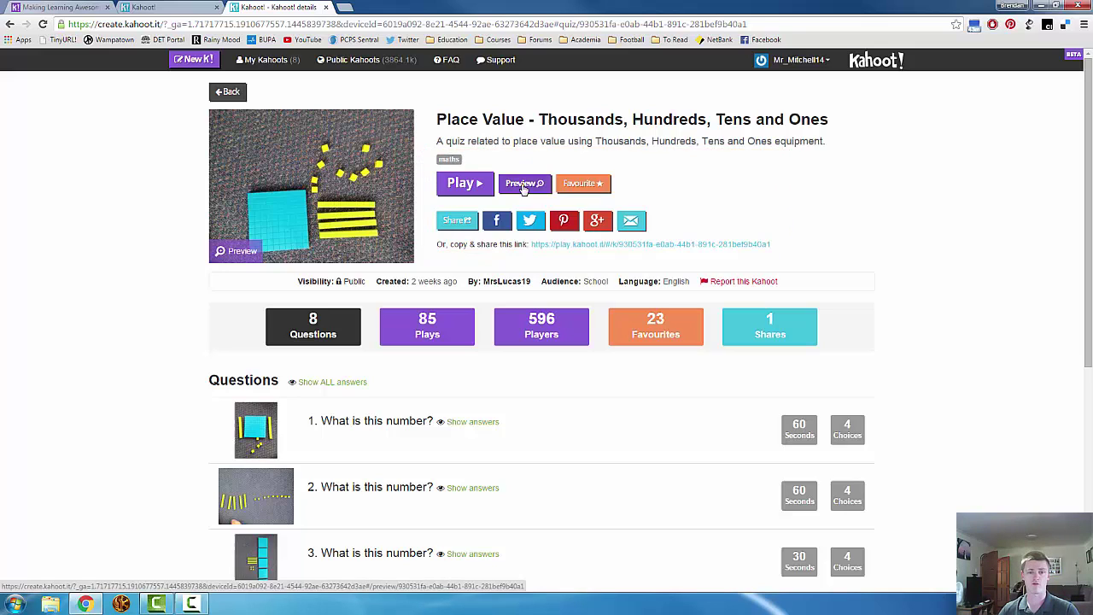
# Step: Preview the Place Value quiz from its details page
pyautogui.click(524, 186)
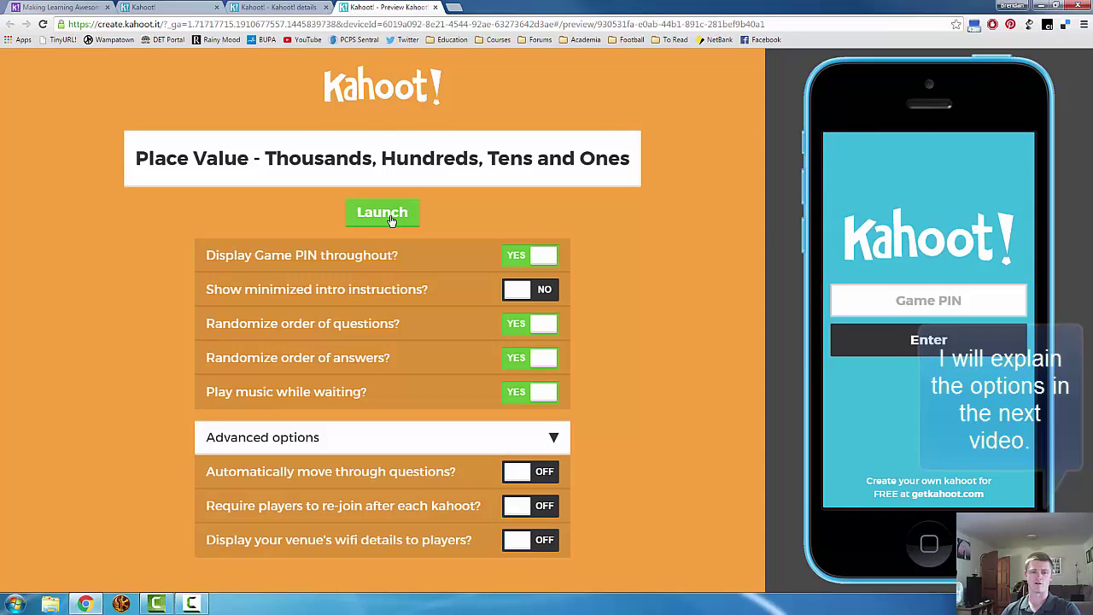
# Step: Launch the preview game to open its lobby with a game PIN
pyautogui.click(394, 218)
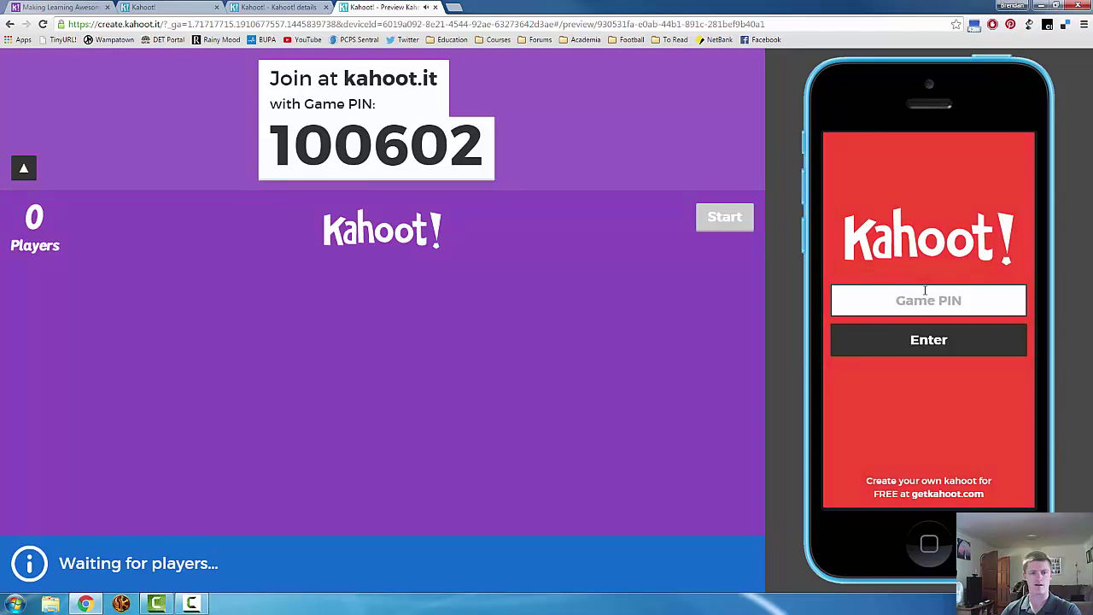
# Step: Join from the simulated phone with PIN 100602 under the teacher's nickname
pyautogui.click(925, 298)
pyautogui.write('100602')
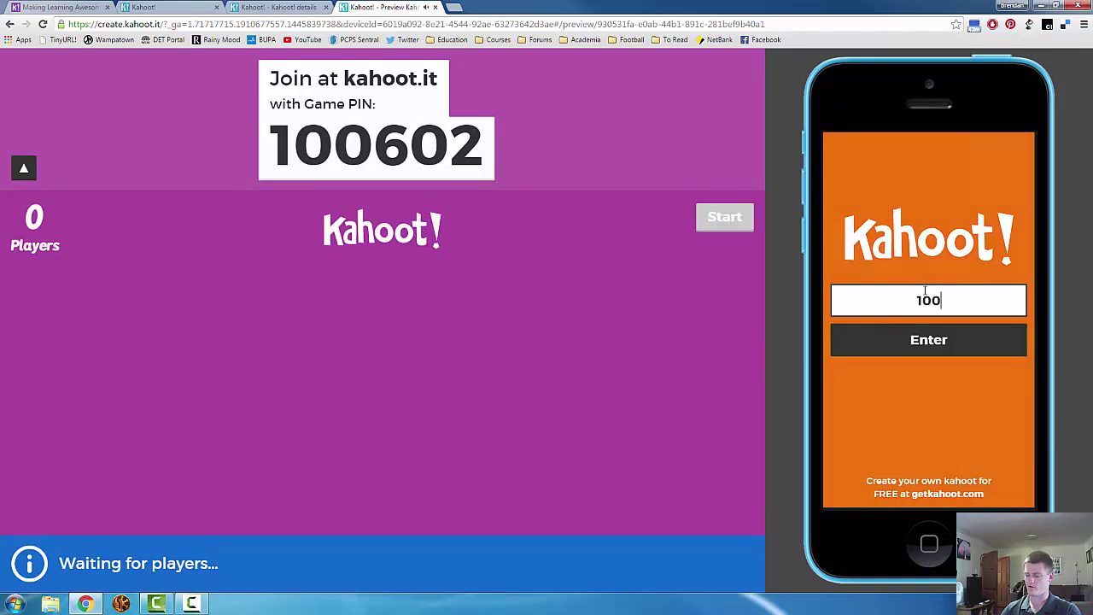
pyautogui.click(927, 340)
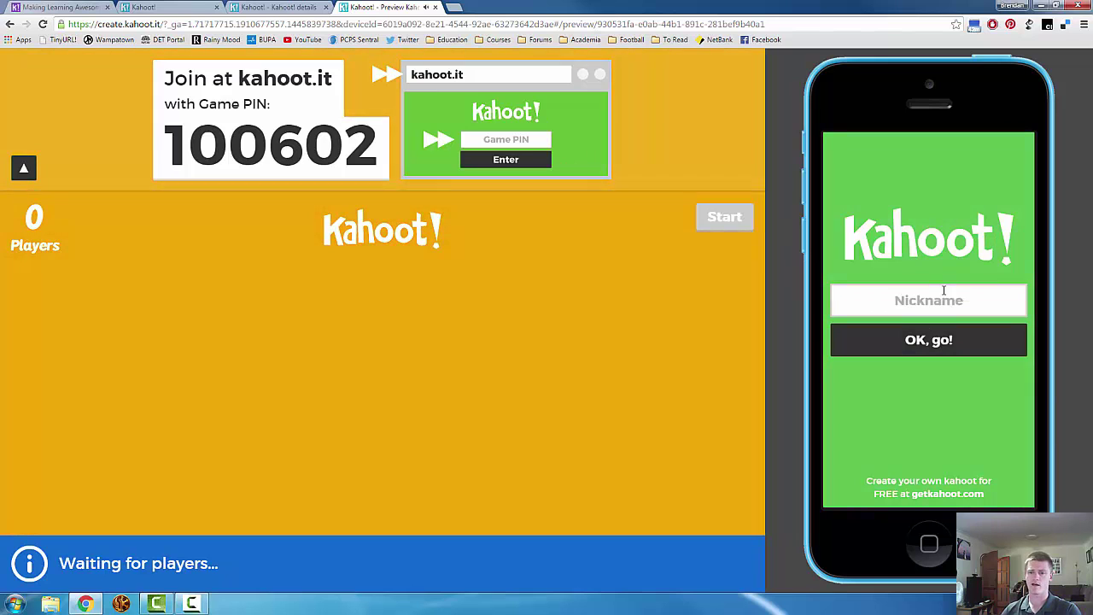
pyautogui.click(930, 300)
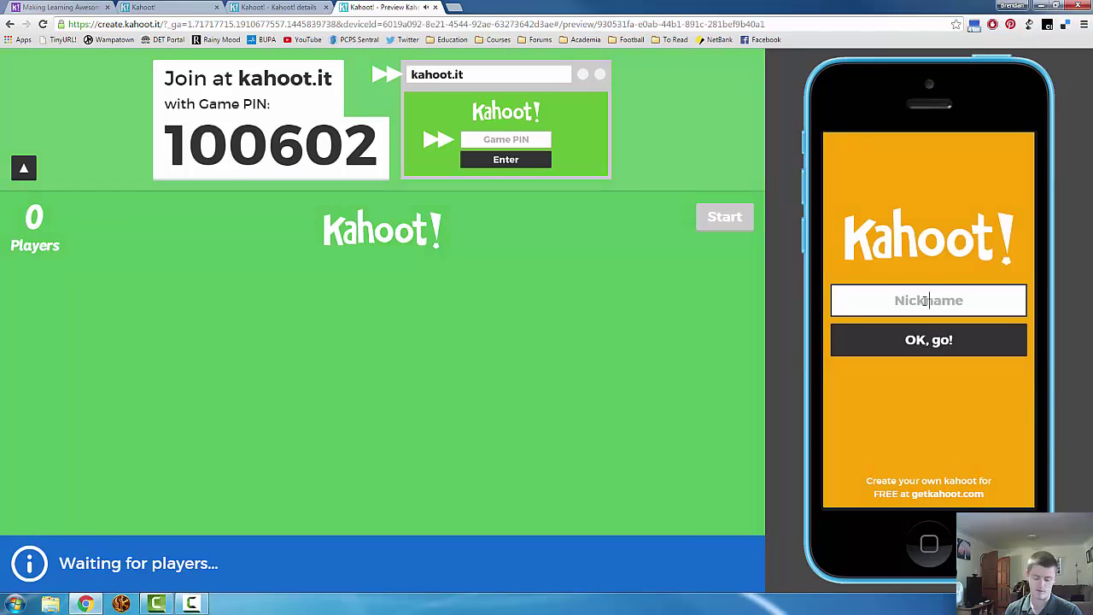
pyautogui.write('M')
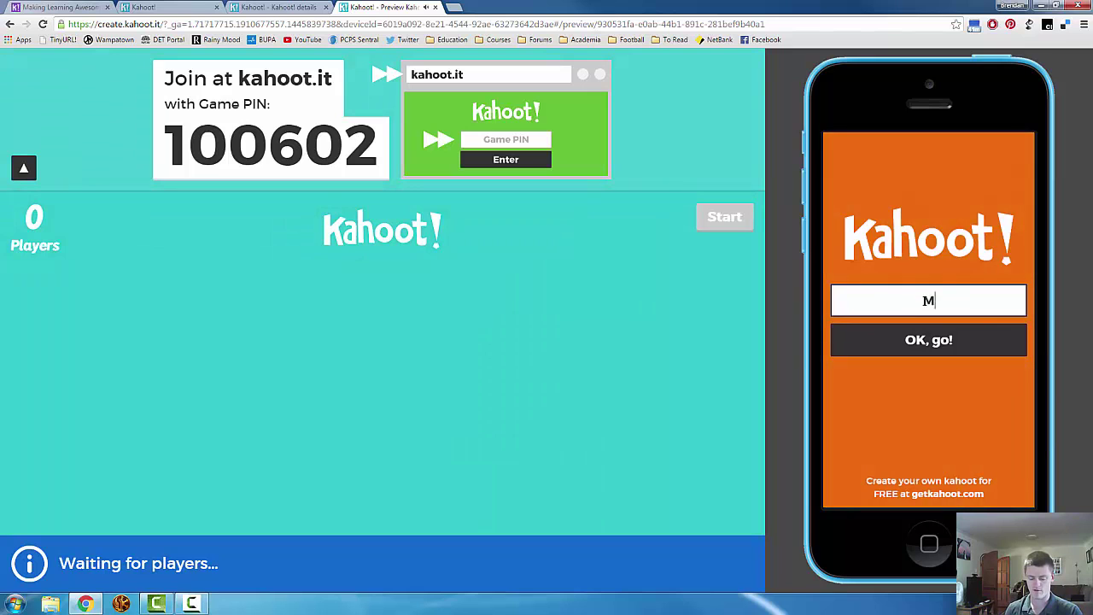
pyautogui.write('r Mitch')
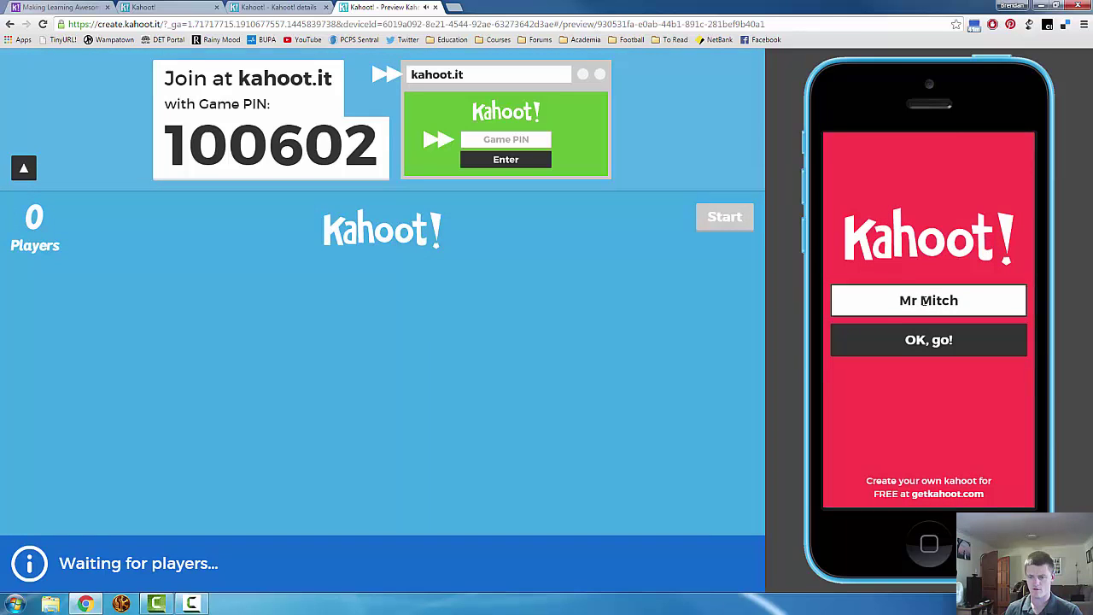
pyautogui.write('ell')
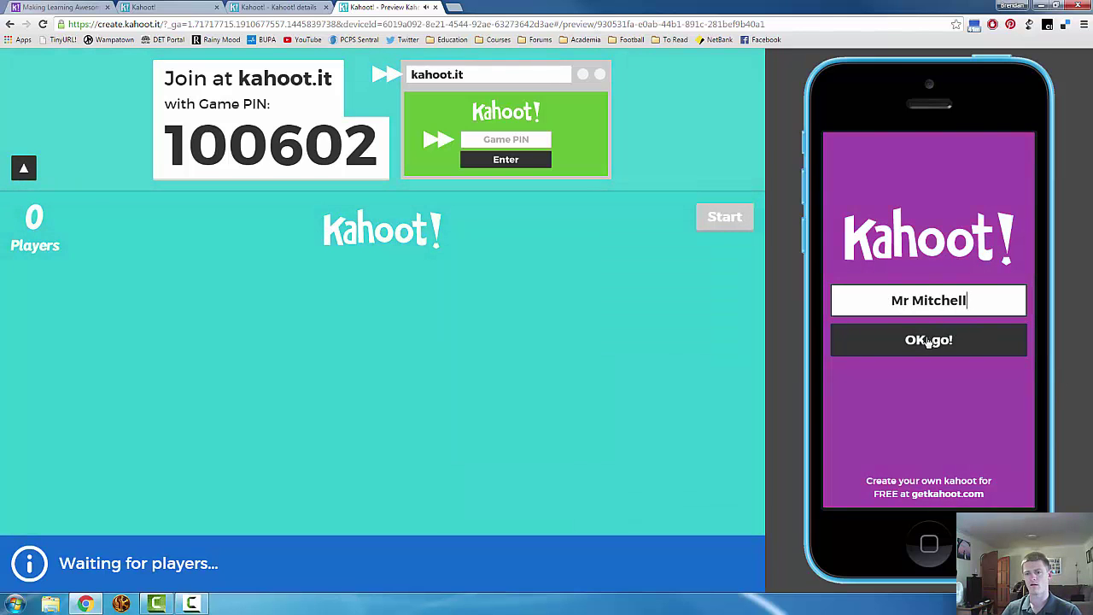
pyautogui.click(928, 342)
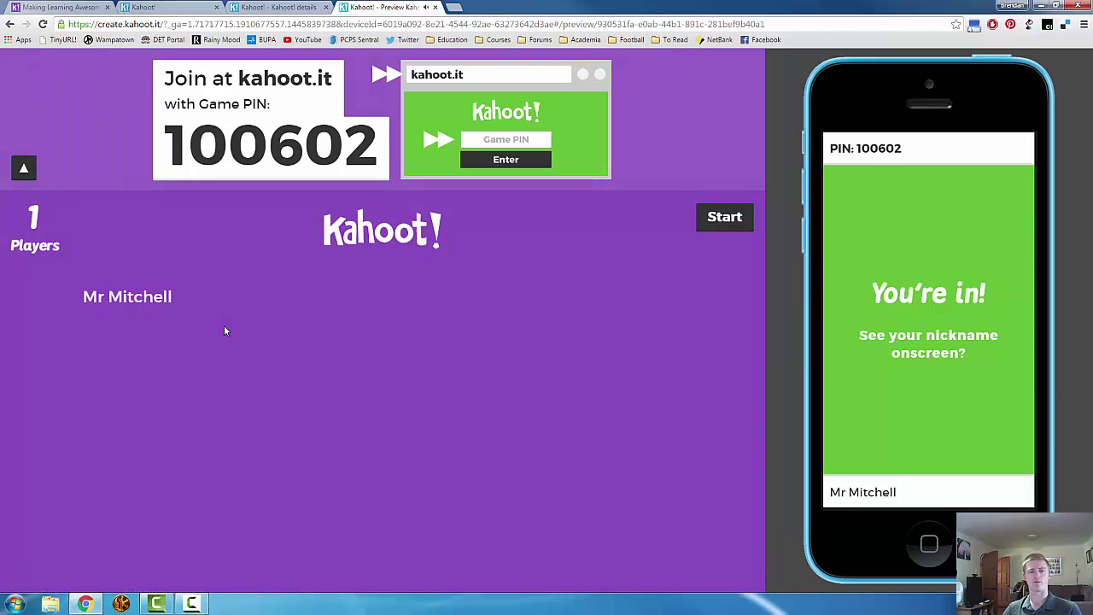
pyautogui.moveTo(129, 304)
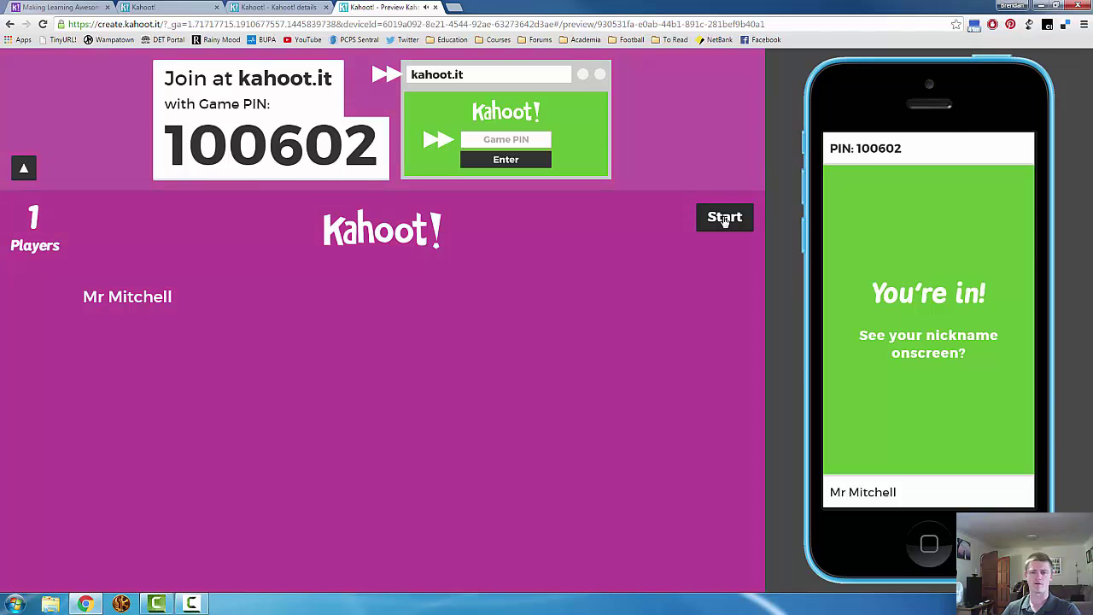
# Step: Start the game and answer question 1 correctly with 4 tens for 700 points
pyautogui.click(725, 218)
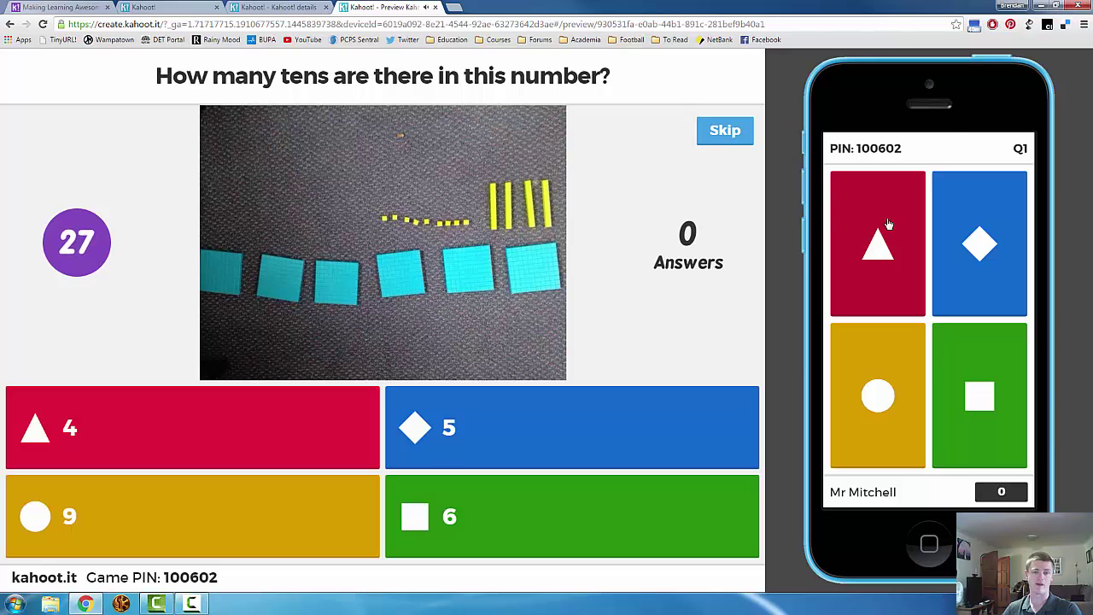
pyautogui.click(888, 223)
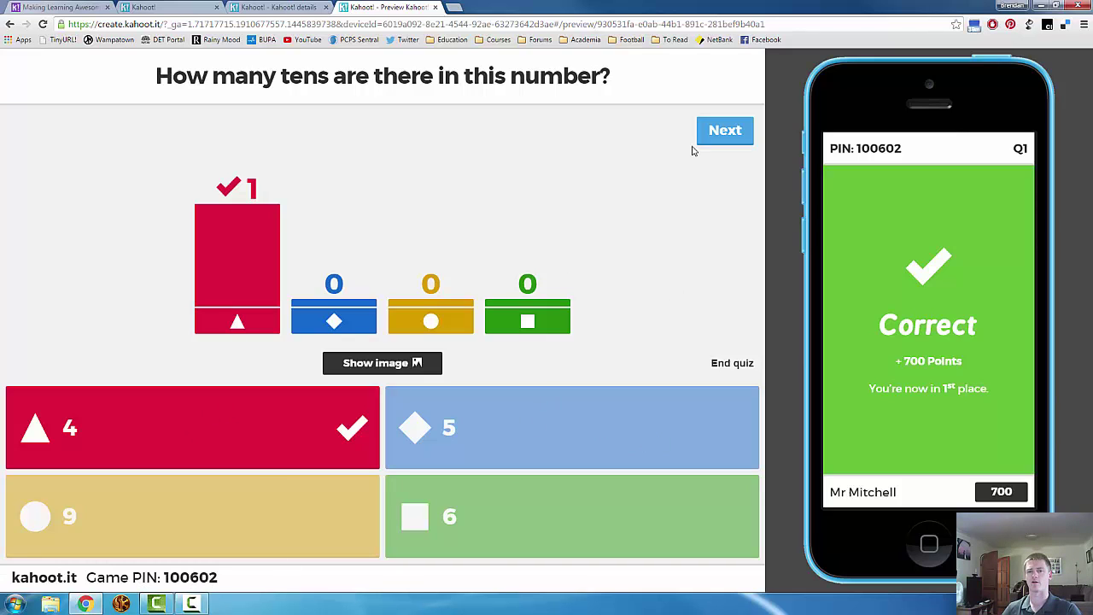
# Step: Show the scoreboard, advance to question 2, and answer it correctly with 544
pyautogui.click(730, 135)
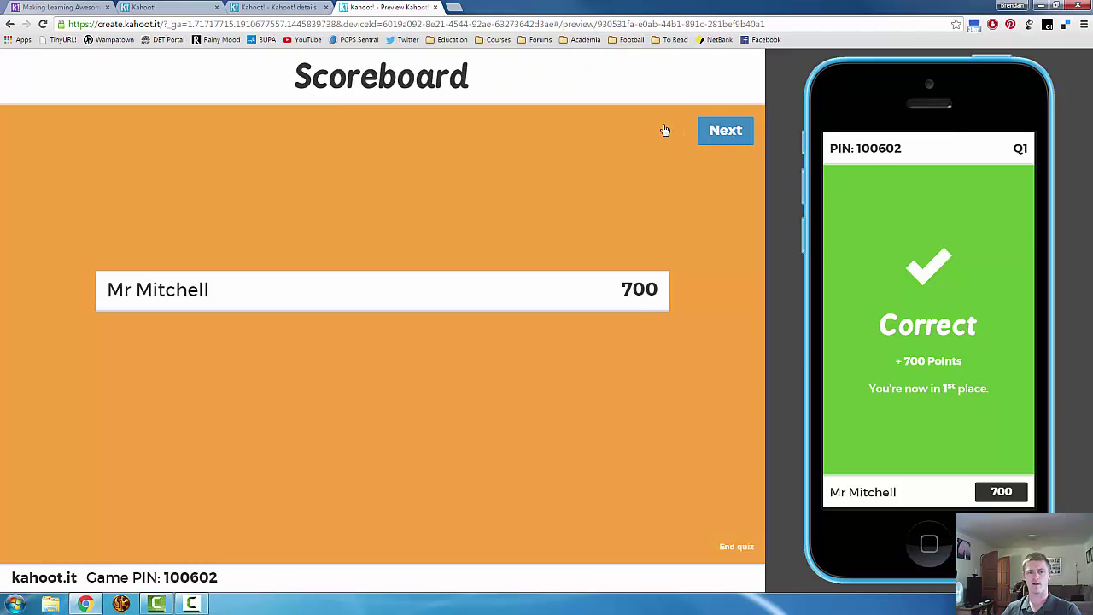
pyautogui.click(724, 139)
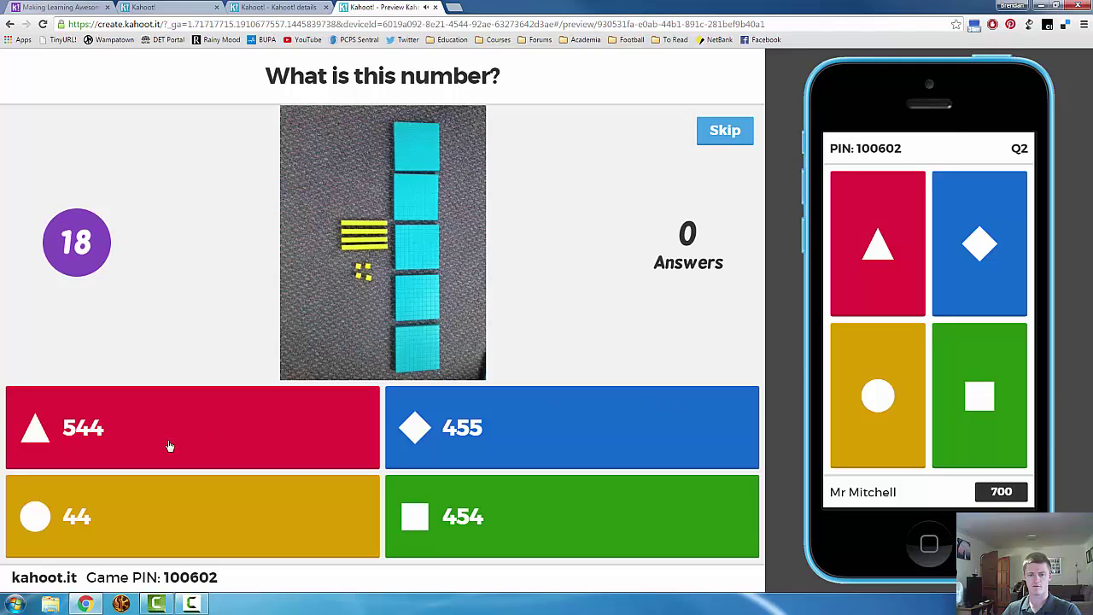
pyautogui.click(886, 232)
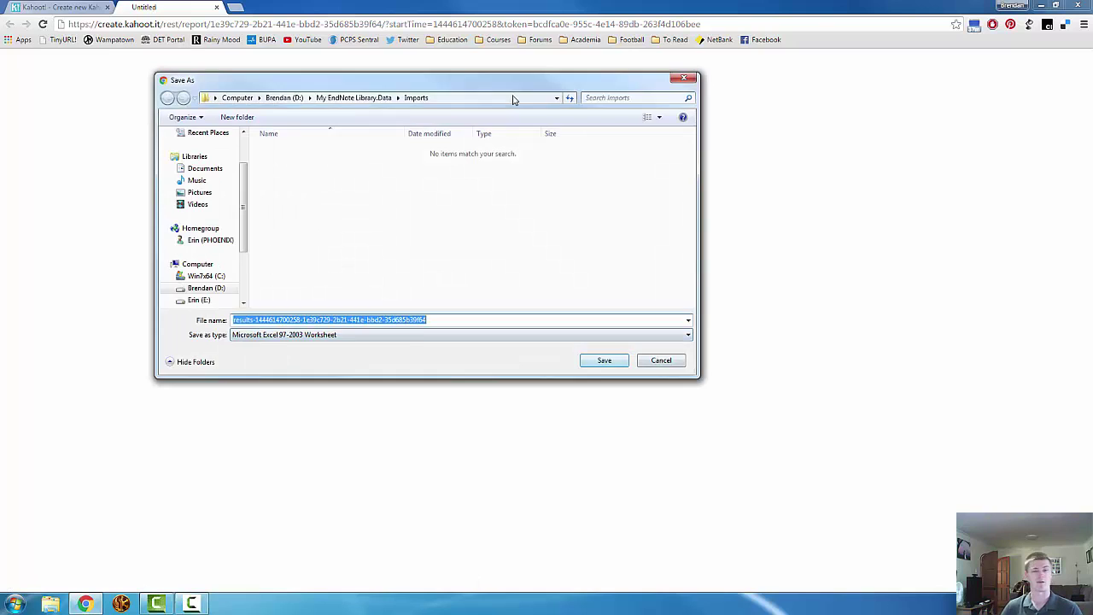
# Step: Save the downloaded Kahoot! results workbook as an Excel 97-2003 file
pyautogui.press('Return')
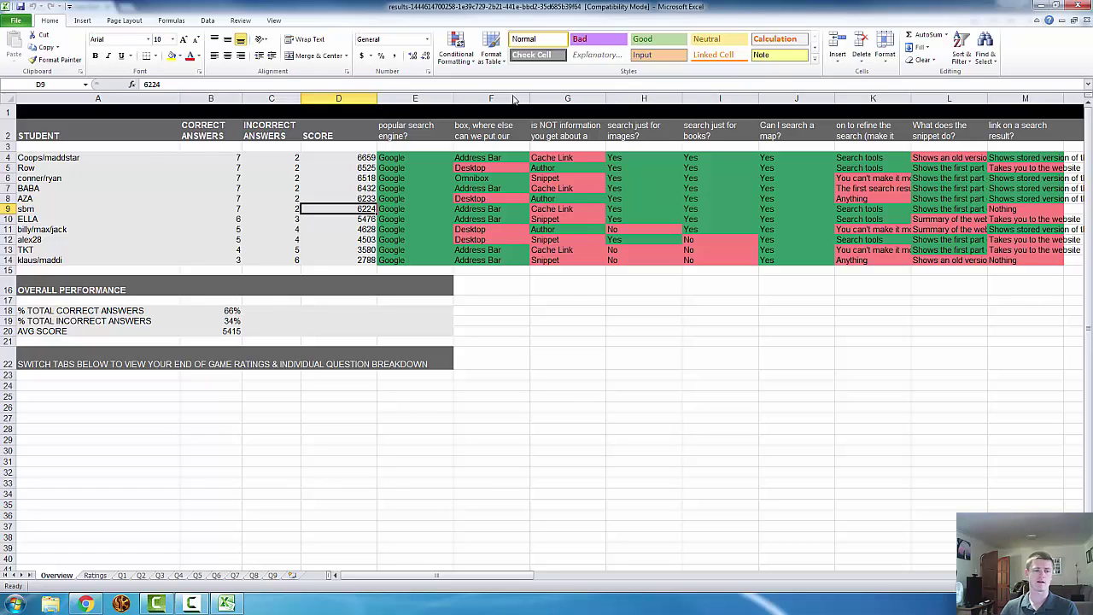
# Step: Step through the Ratings, Q1 and Q2 sheets, then return to the Kahoot browser page
pyautogui.moveTo(418, 574)
pyautogui.mouseDown()
pyautogui.moveTo(436, 575)
pyautogui.moveTo(419, 574)
pyautogui.mouseUp()
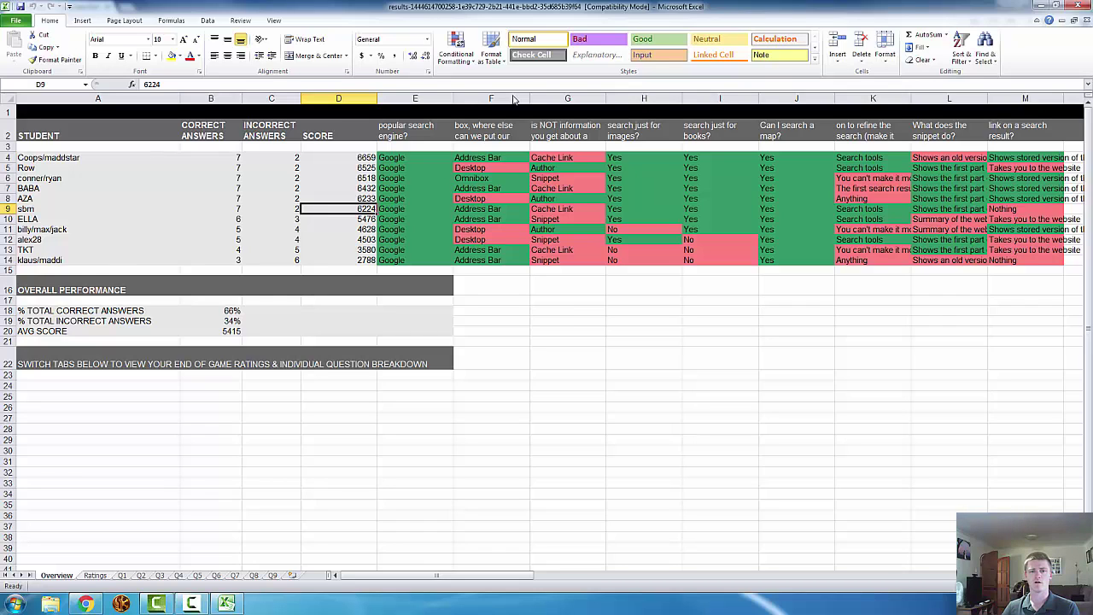
pyautogui.hotkey('ctrl', 'pagedown')
pyautogui.hotkey('ctrl', 'pagedown')
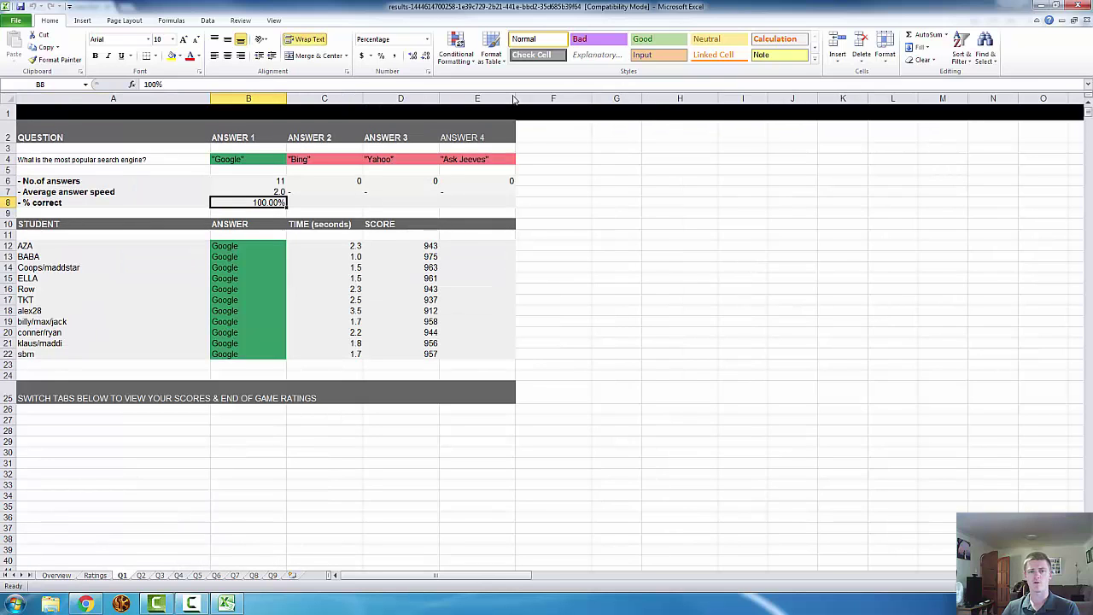
pyautogui.hotkey('ctrl', 'pagedown')
pyautogui.hotkey('ctrl', 'pagedown')
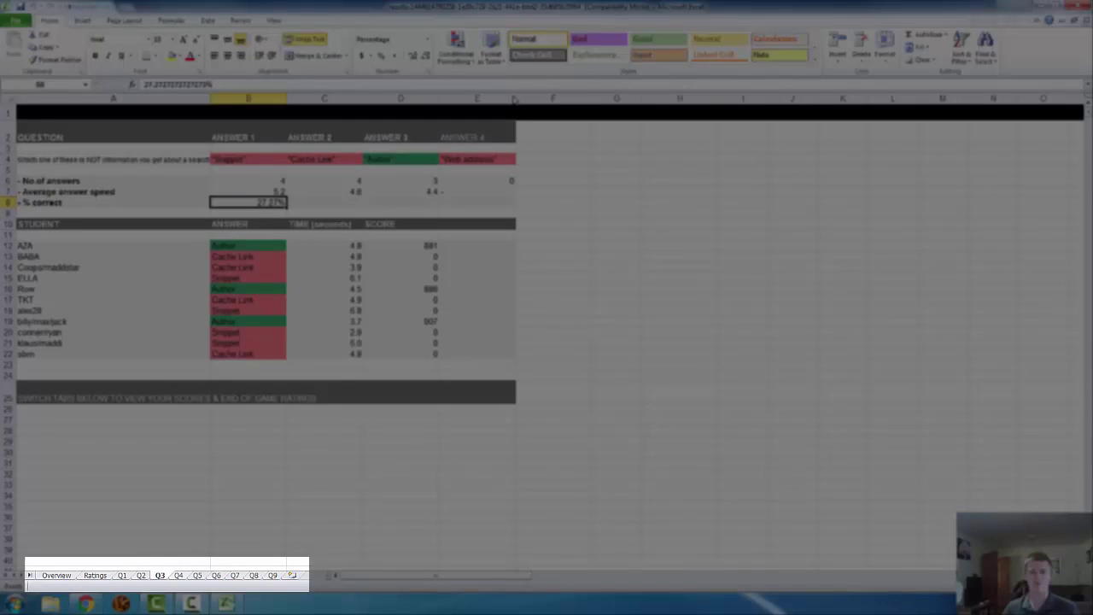
pyautogui.hotkey('ctrl', 'pagedown')
pyautogui.hotkey('ctrl', 'pagedown')
pyautogui.hotkey('ctrl', 'pagedown')
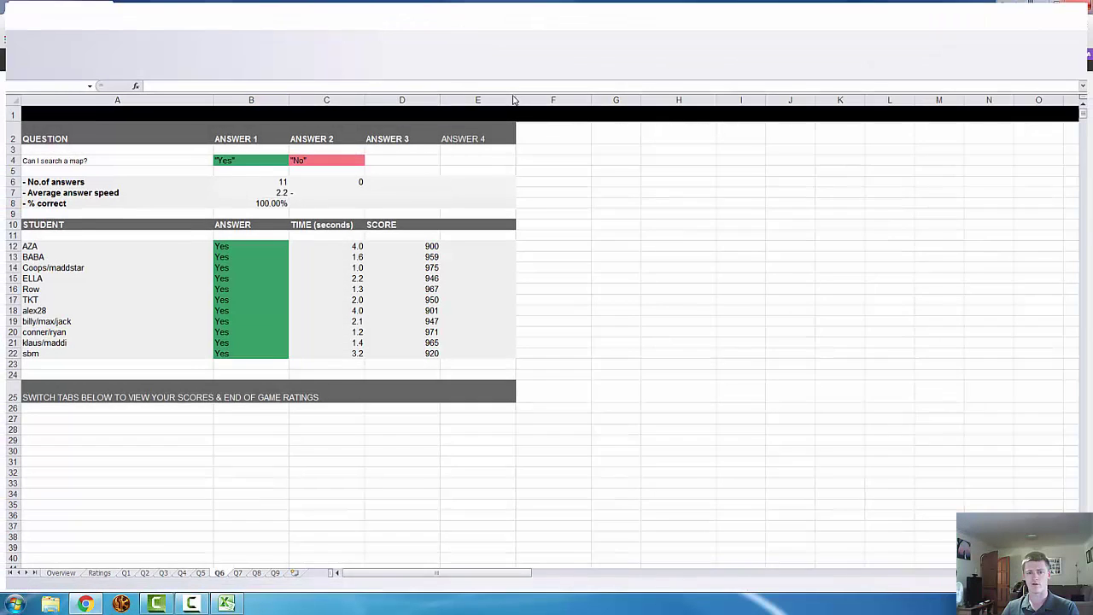
pyautogui.hotkey('alt', 'Tab')
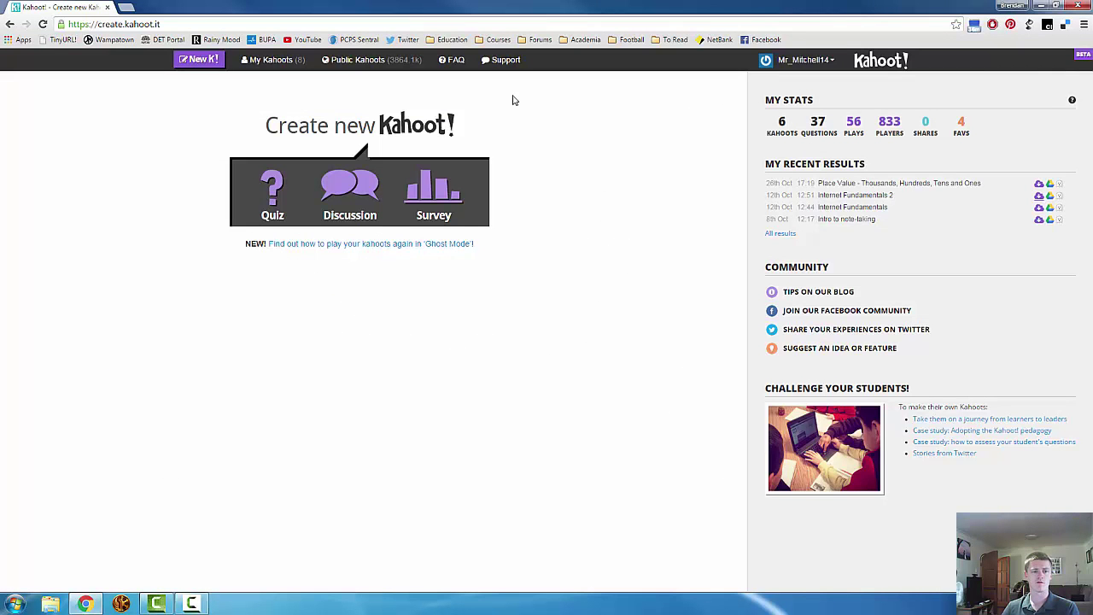